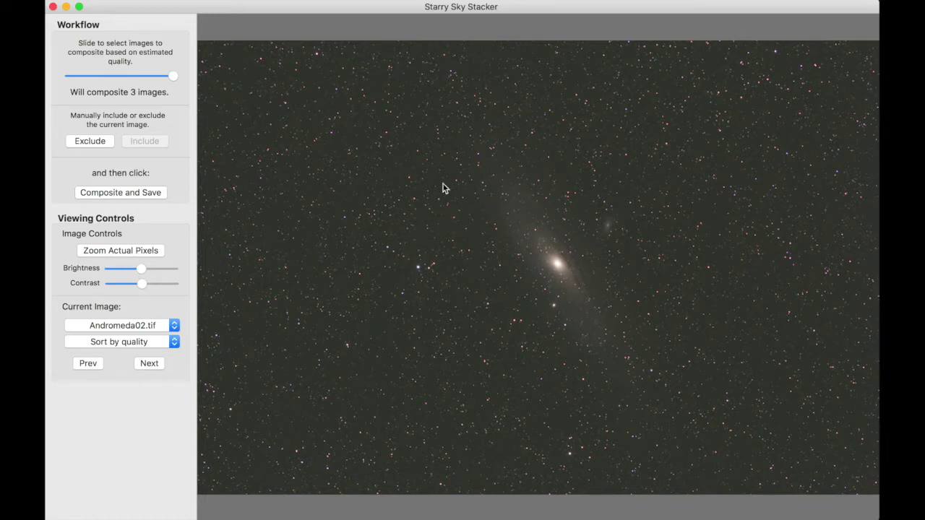
Step: Discard the current work and load Andromeda01.tif through Andromeda30.tif as a new set
key("super+o")
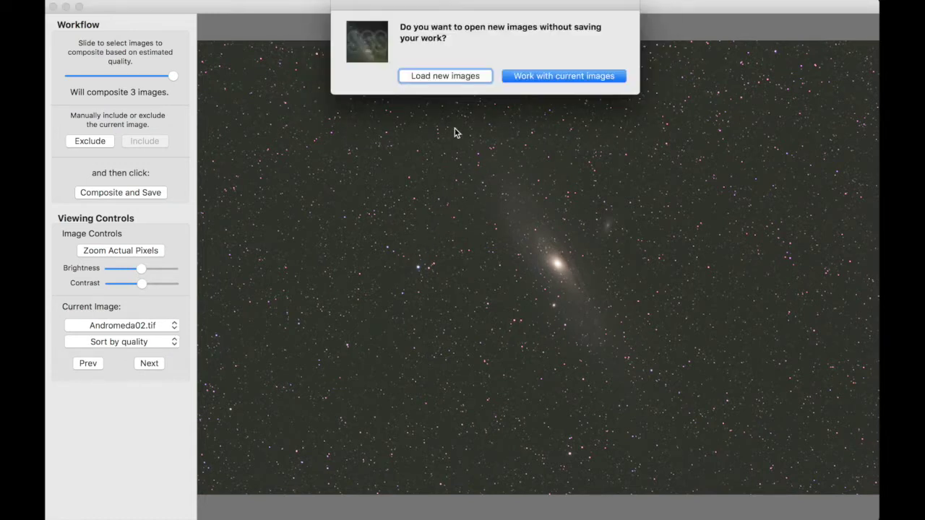
left_click(447, 75)
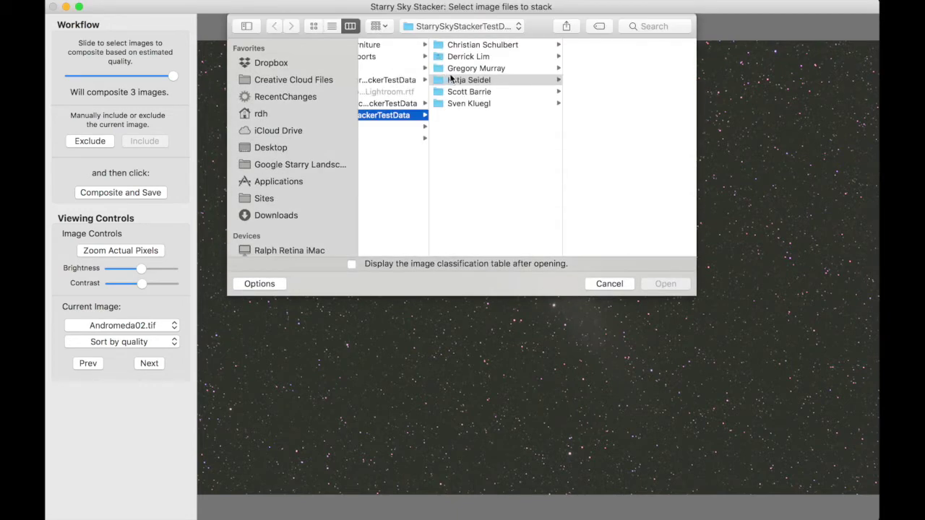
left_click(486, 81)
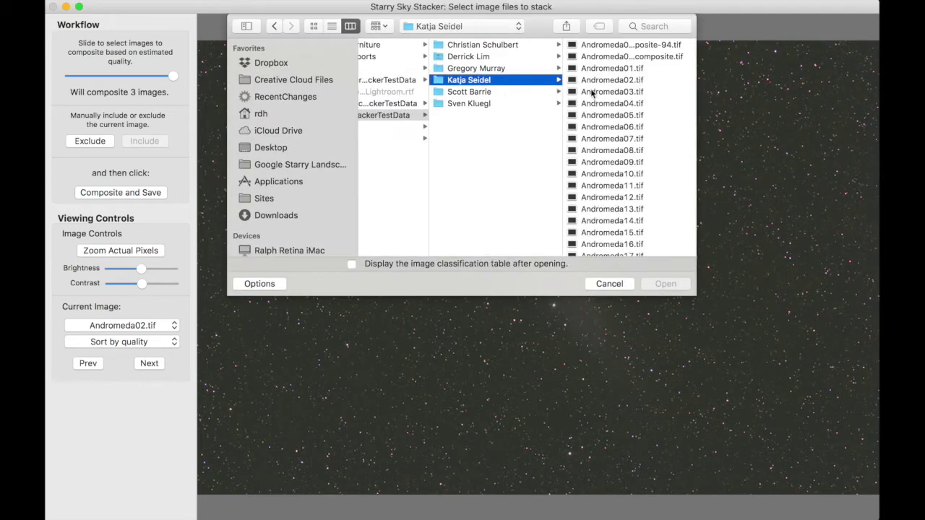
left_click(599, 68)
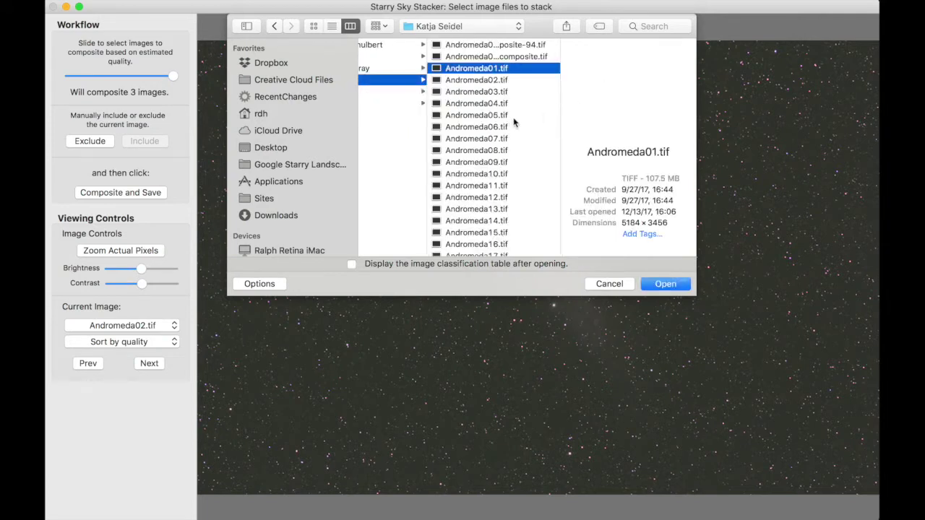
scroll(504, 145, "down", 5)
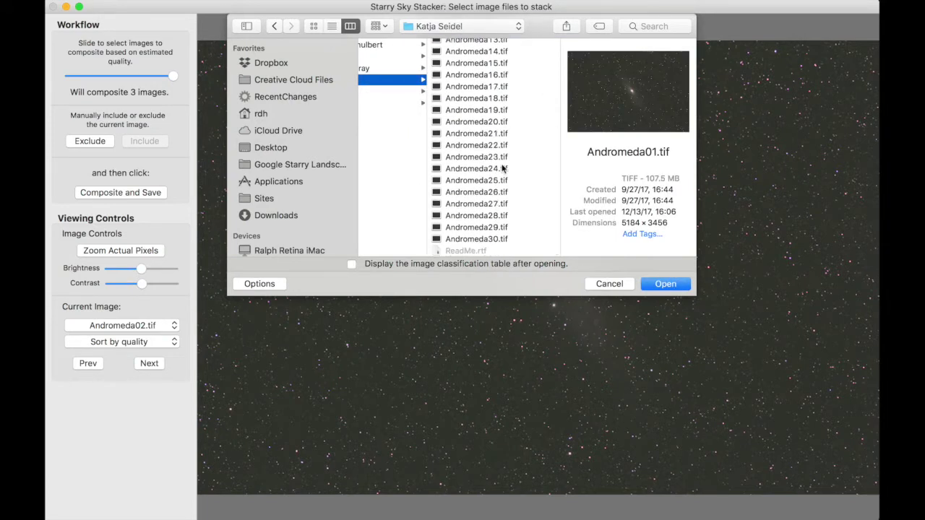
left_click(481, 240, "shift")
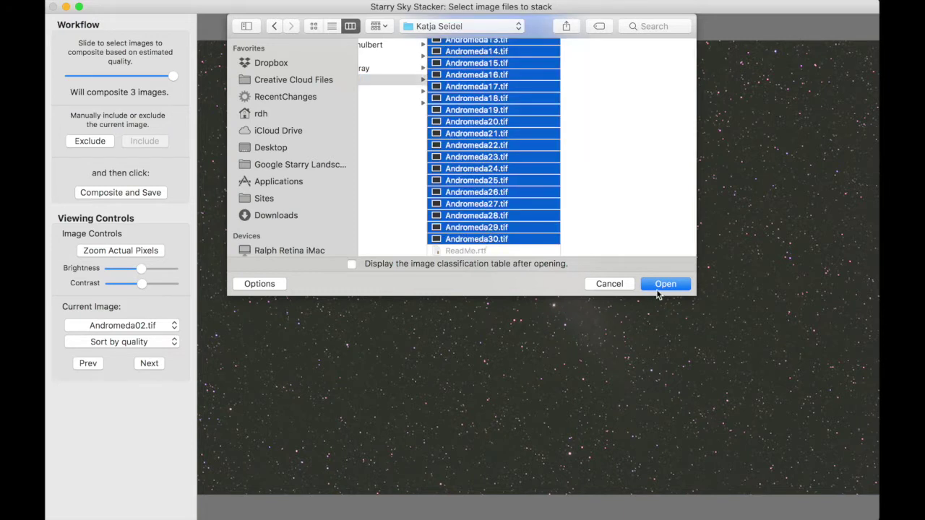
left_click(662, 284)
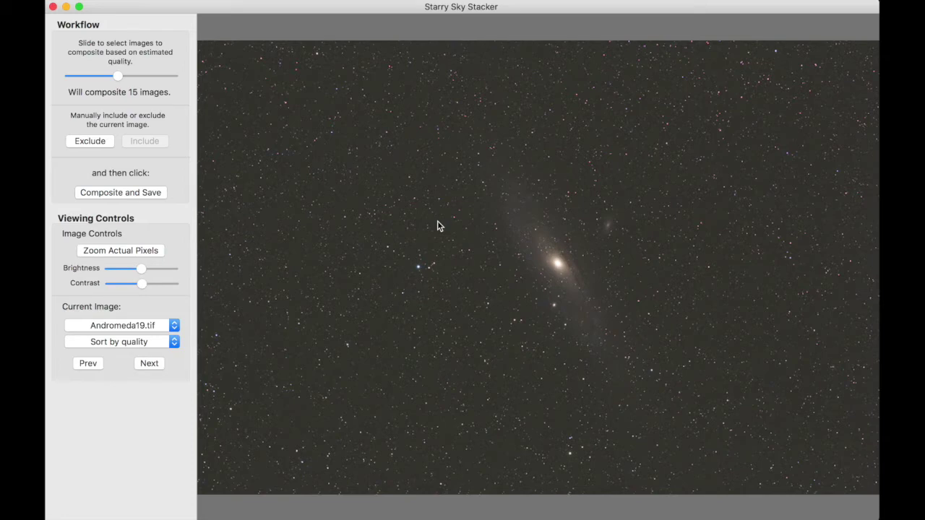
Step: View Andromeda19 at actual pixel size and scroll to the stars beside the galaxy core
left_click(509, 248)
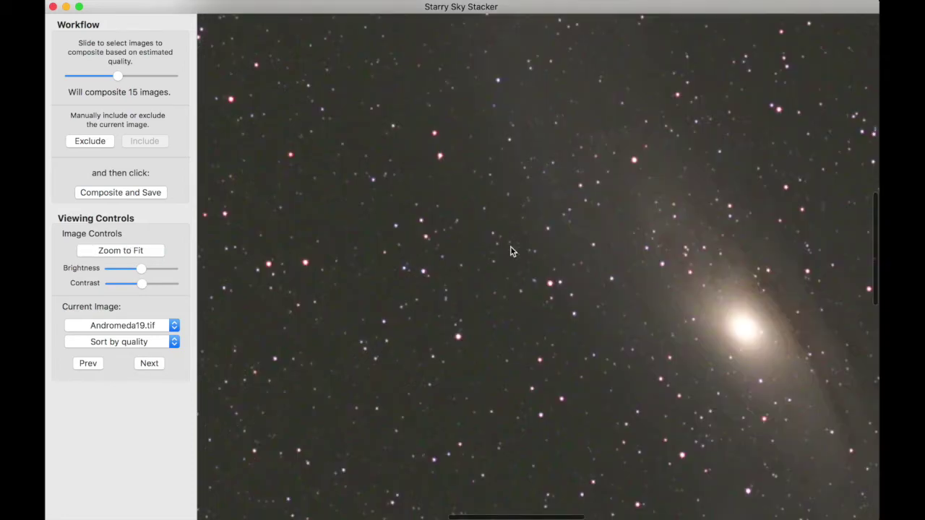
left_click(135, 251)
left_click(135, 251)
scroll(623, 302, "right", 10)
scroll(623, 302, "down", 4)
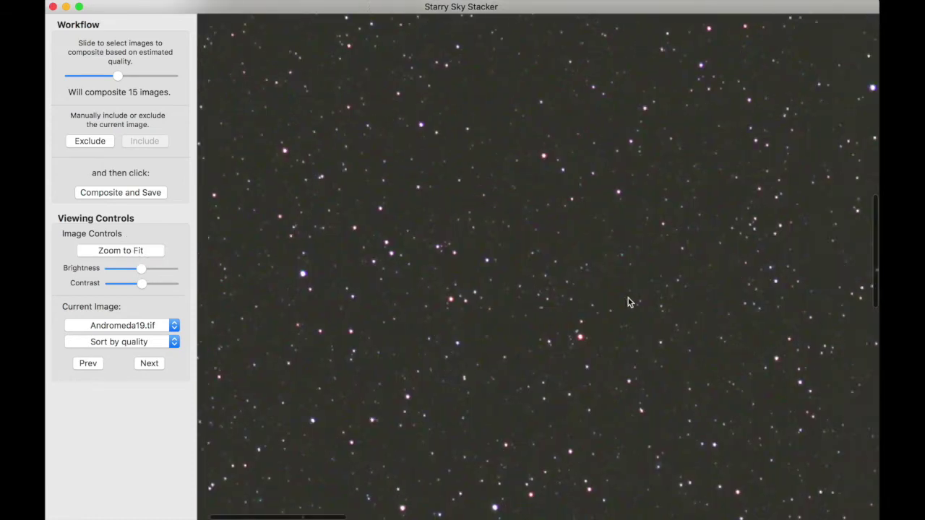
scroll(625, 302, "right", 10)
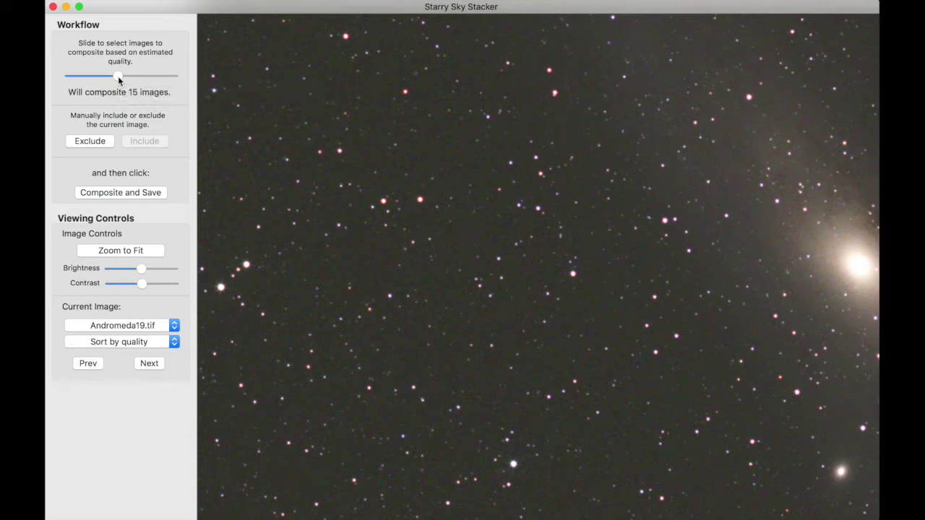
left_click_drag(119, 80, 128, 79)
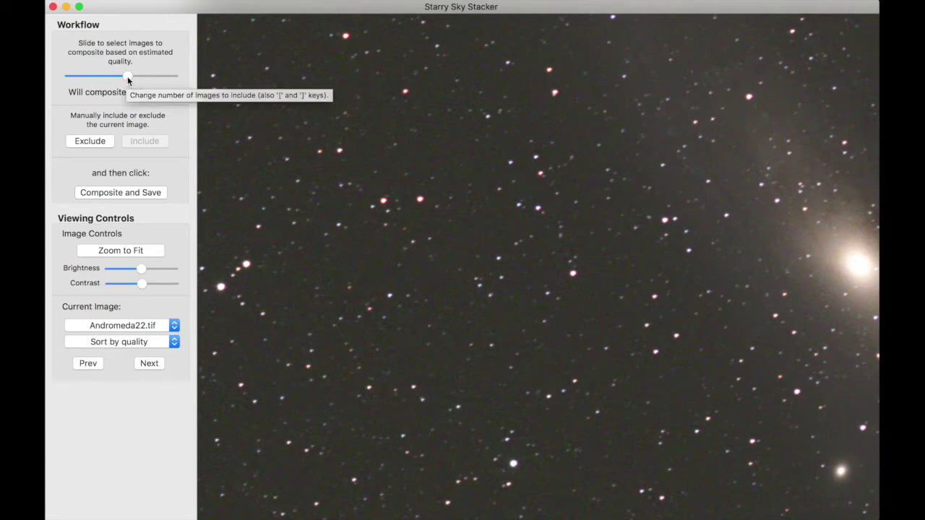
left_click_drag(127, 81, 145, 80)
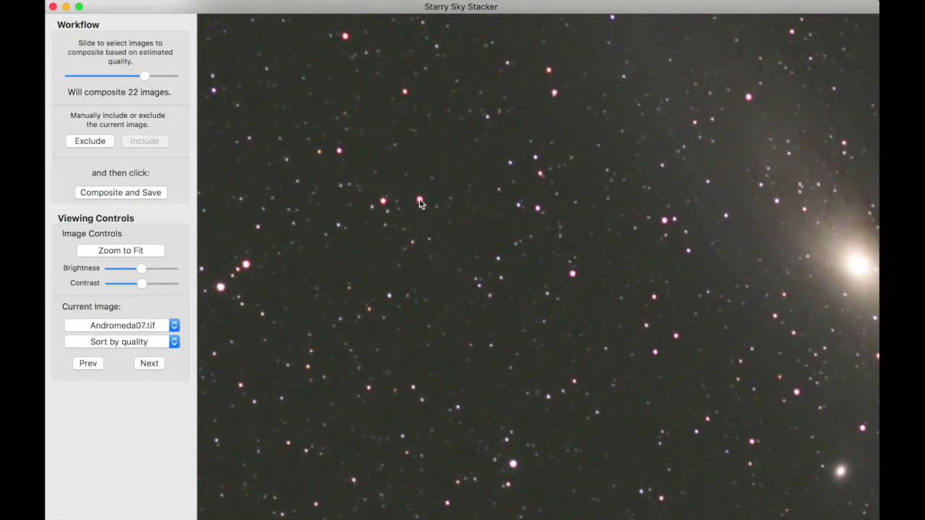
left_click_drag(146, 75, 102, 77)
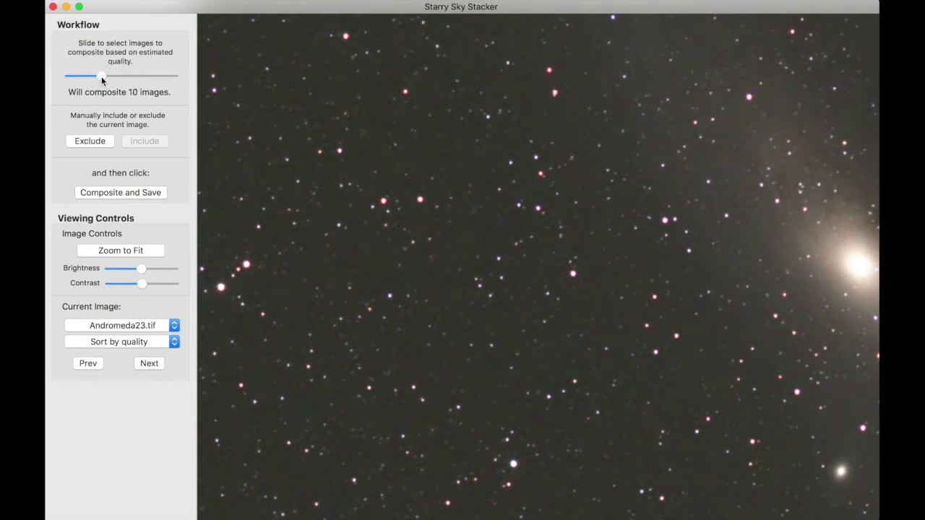
left_click_drag(102, 79, 120, 79)
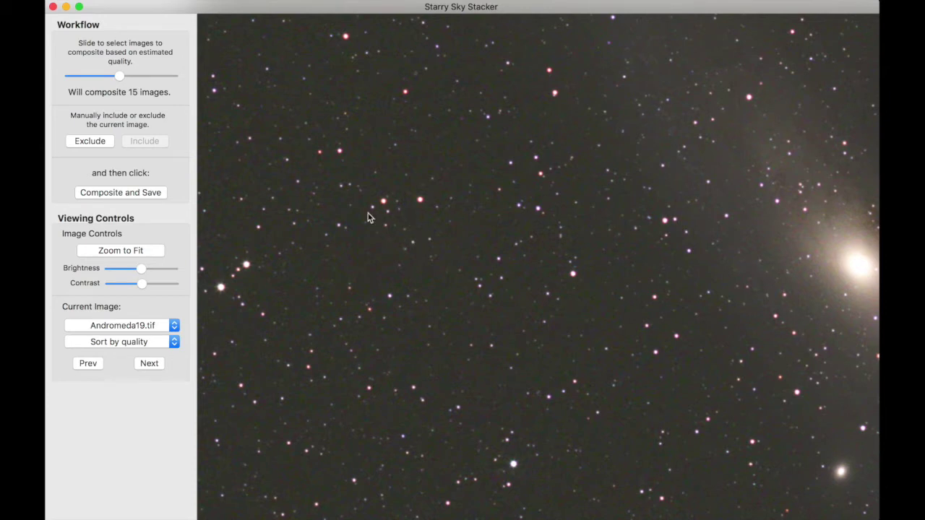
Step: Show Andromeda17.tif, exclude then re-include it, and composite the 15 chosen frames
left_click(123, 327)
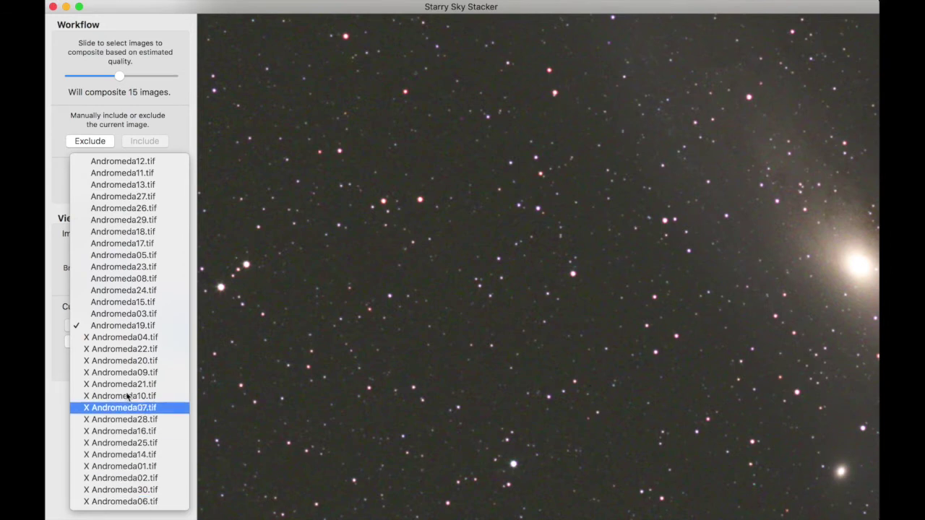
left_click(117, 246)
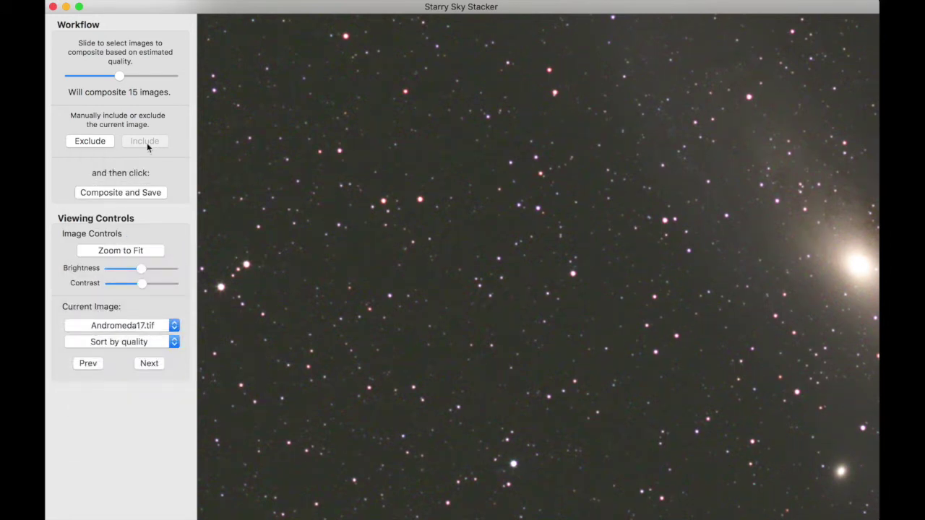
left_click(92, 140)
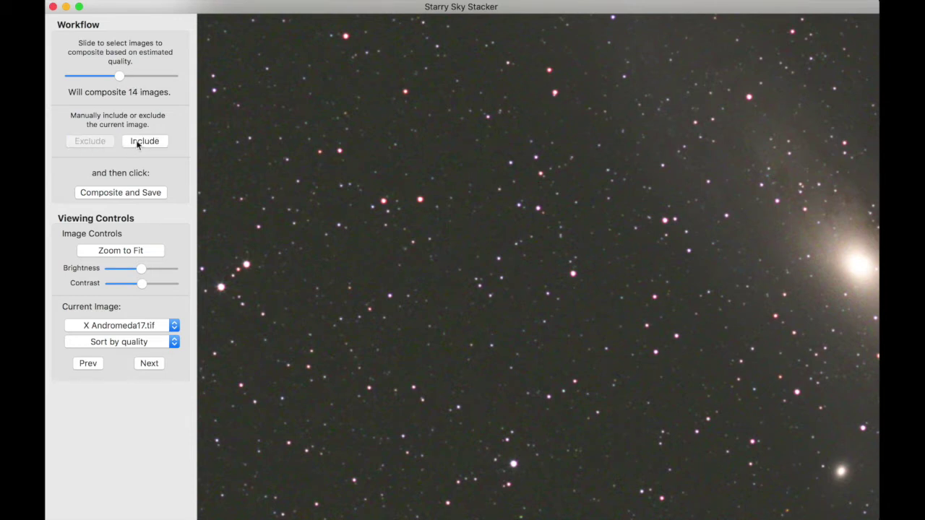
left_click(138, 141)
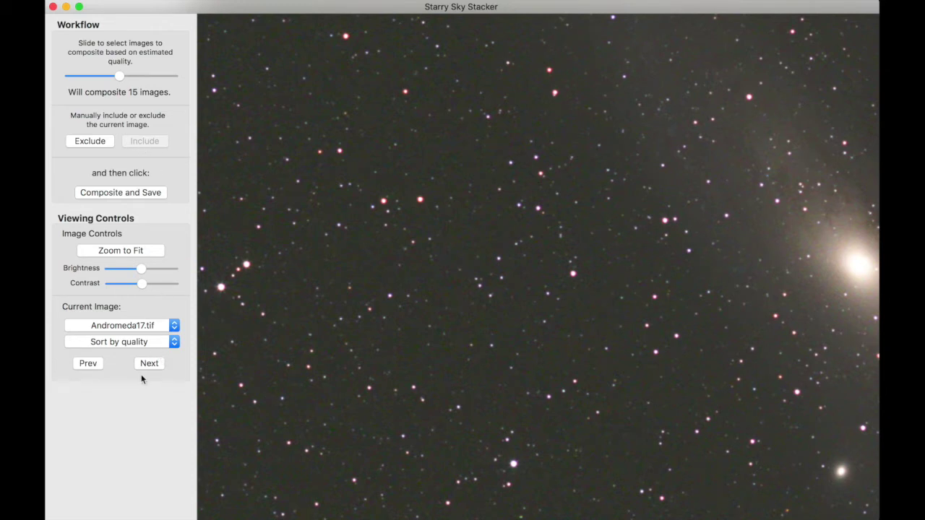
left_click(130, 331)
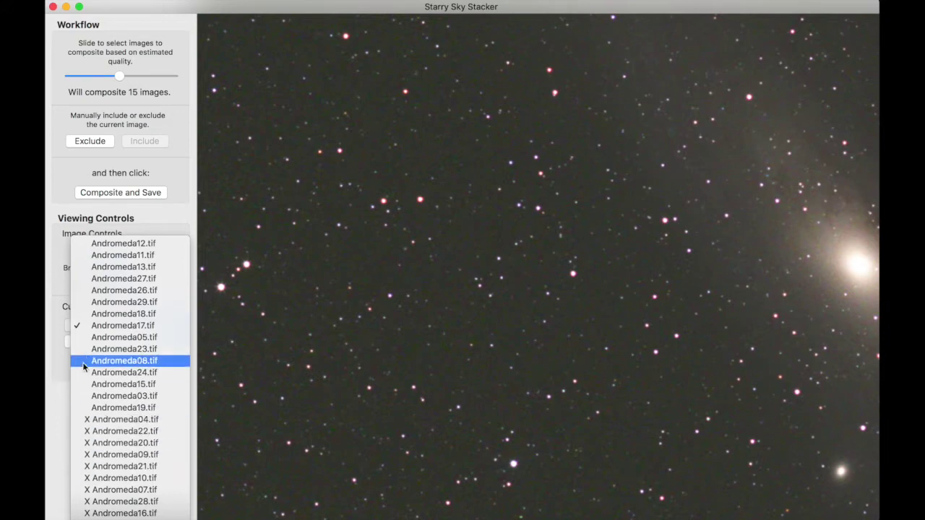
left_click(107, 329)
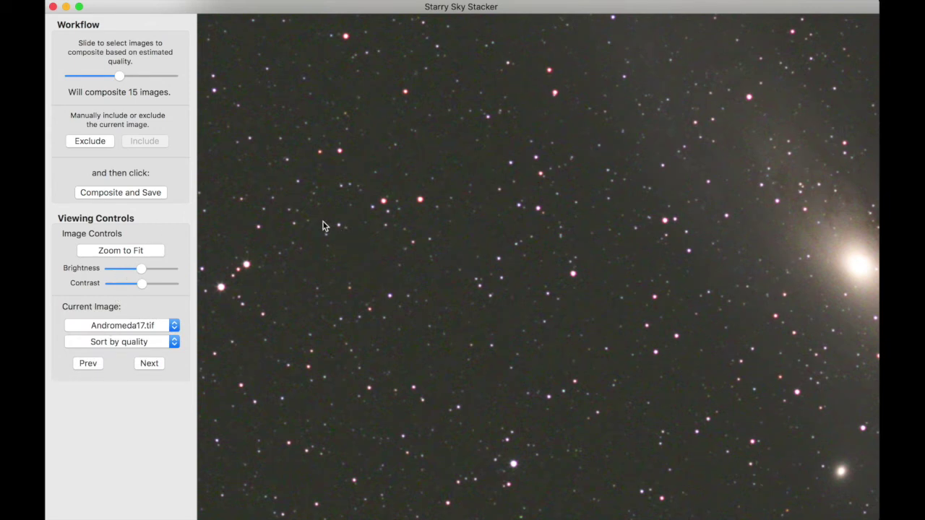
left_click(125, 193)
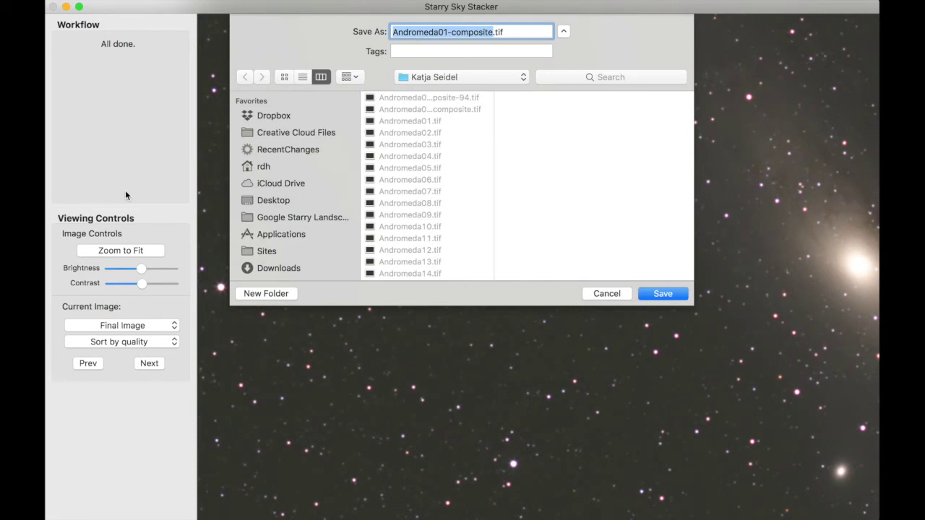
Step: Cancel saving the Andromeda composite and slightly lower its display brightness
left_click(605, 295)
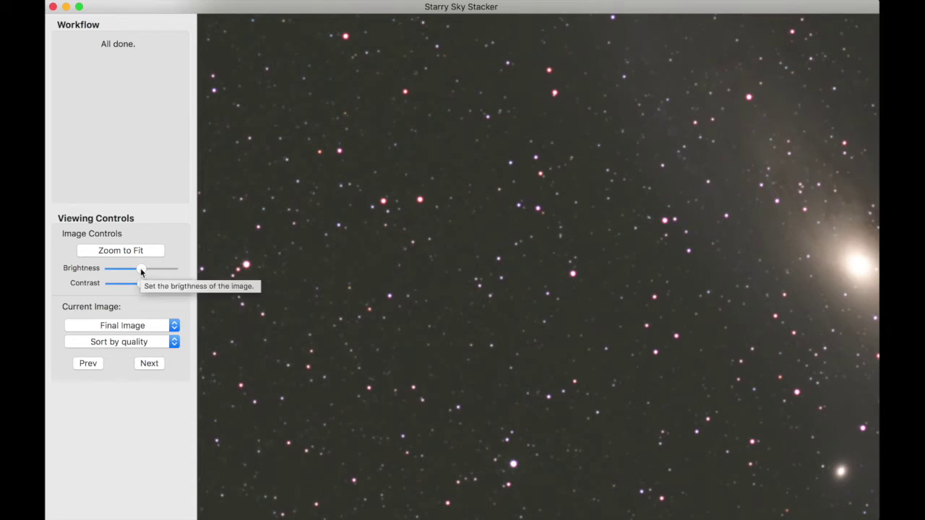
left_click_drag(141, 271, 150, 286)
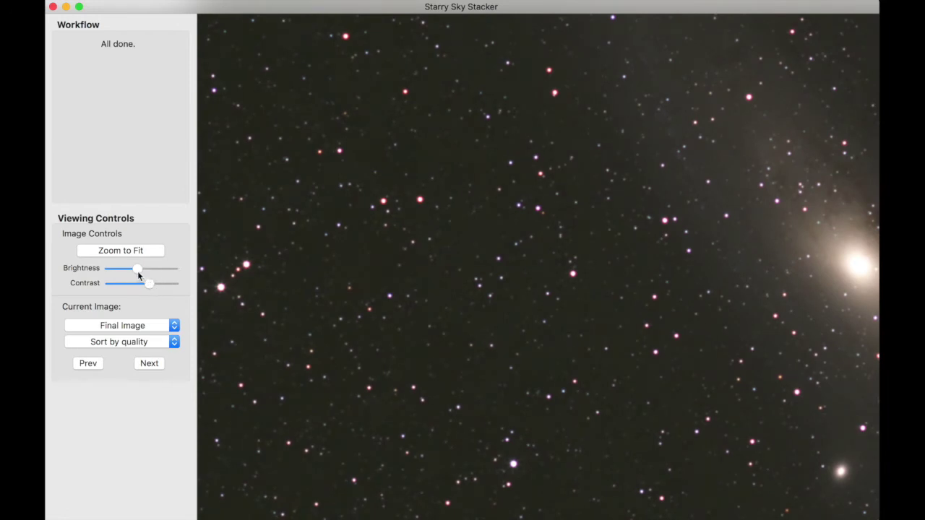
Step: Pan across the zoomed Andromeda composite, then fit the whole image with Cmd+0
left_click(138, 269)
scroll(504, 322, "right", 10)
scroll(505, 323, "right", 15)
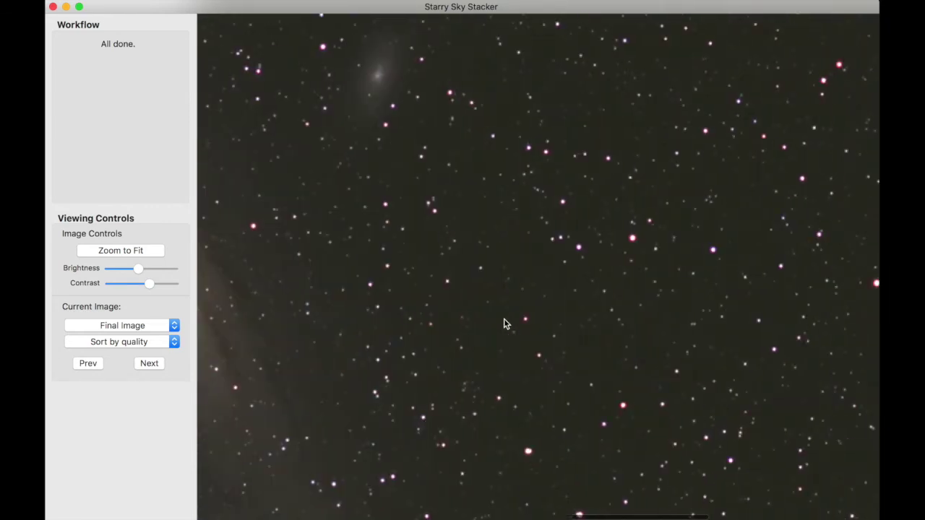
scroll(505, 323, "left", 10)
scroll(505, 323, "left", 3)
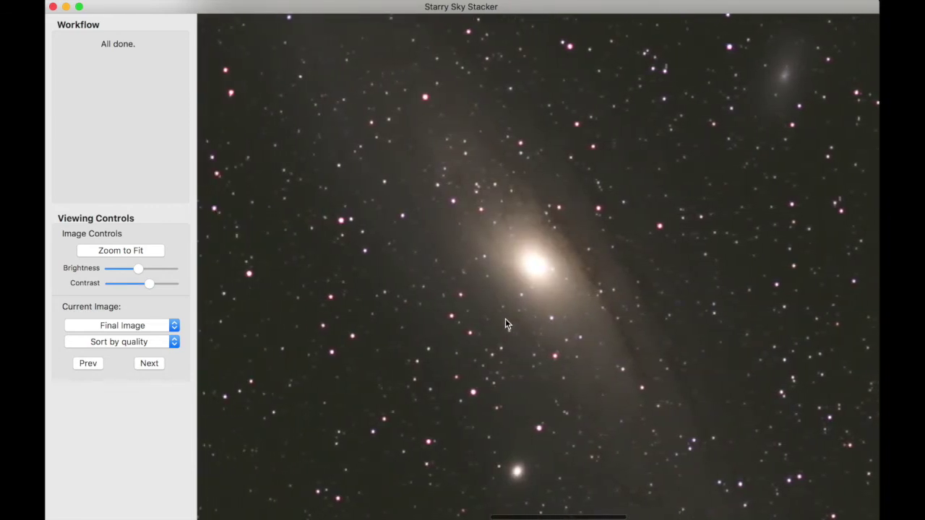
scroll(505, 323, "left", 5)
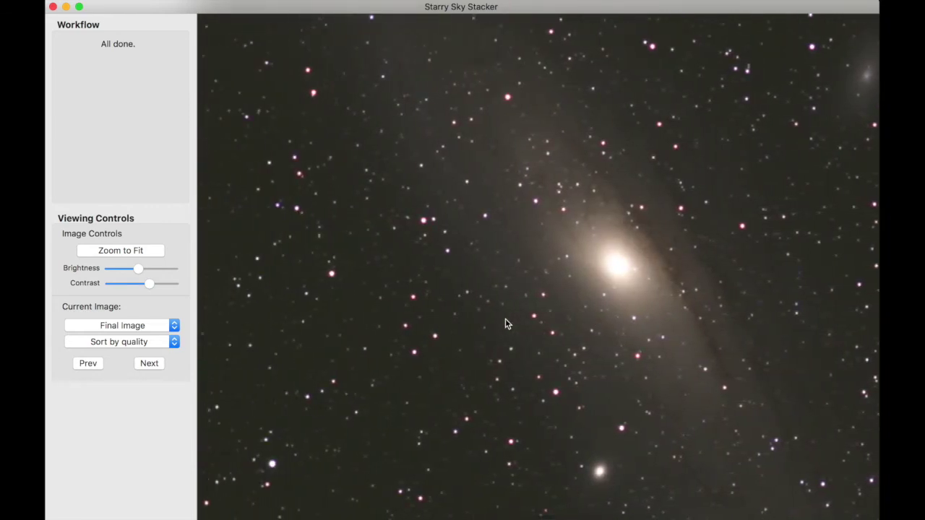
scroll(505, 320, "left", 2)
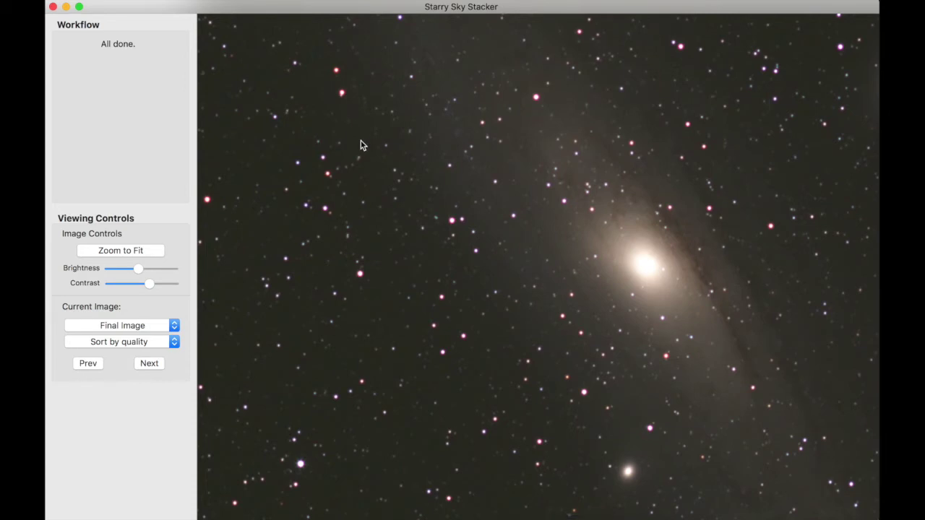
key("super+0")
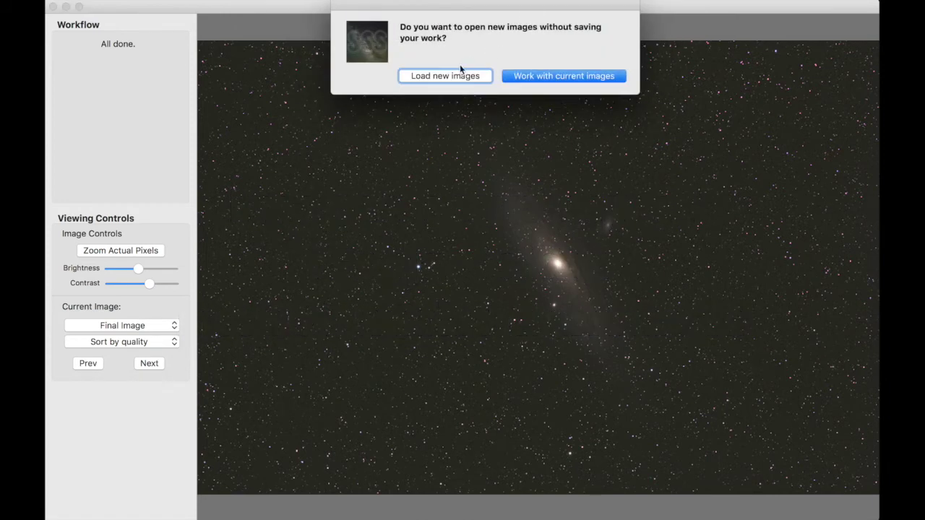
Step: Load M8M20-1.tif through M8M20-10.tif as a new set without saving the previous work
left_click(443, 77)
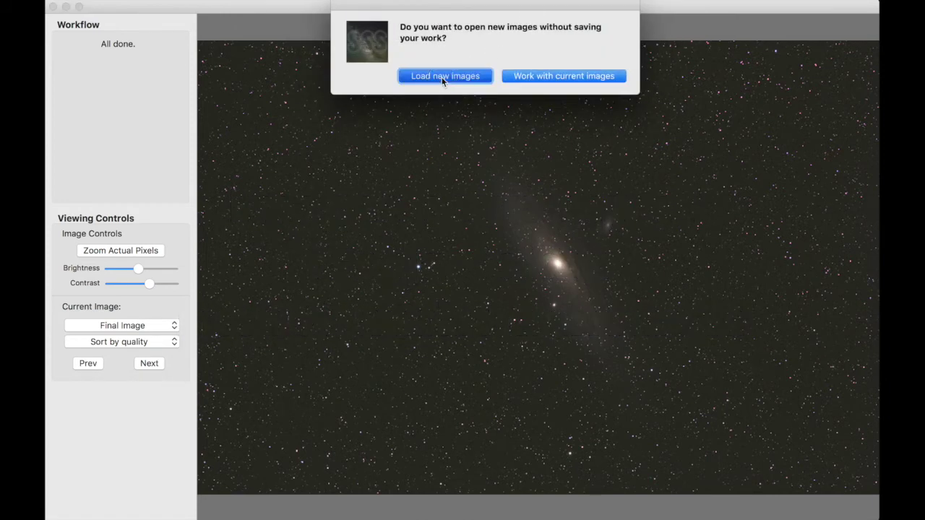
left_click(473, 57)
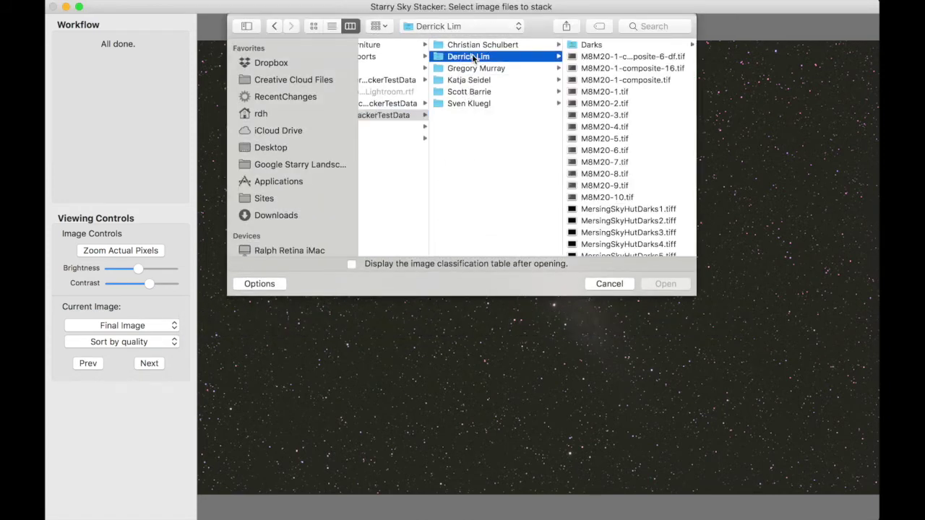
left_click(647, 91)
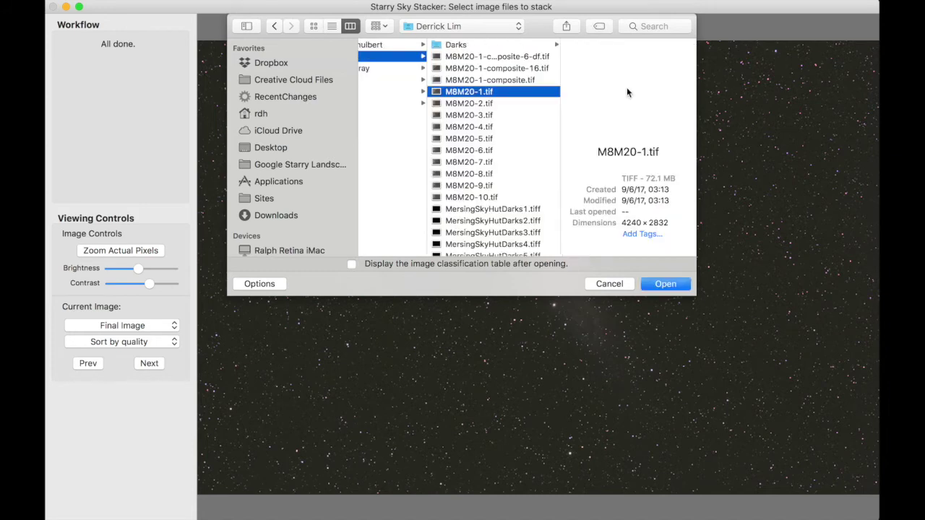
left_click(489, 197, "shift")
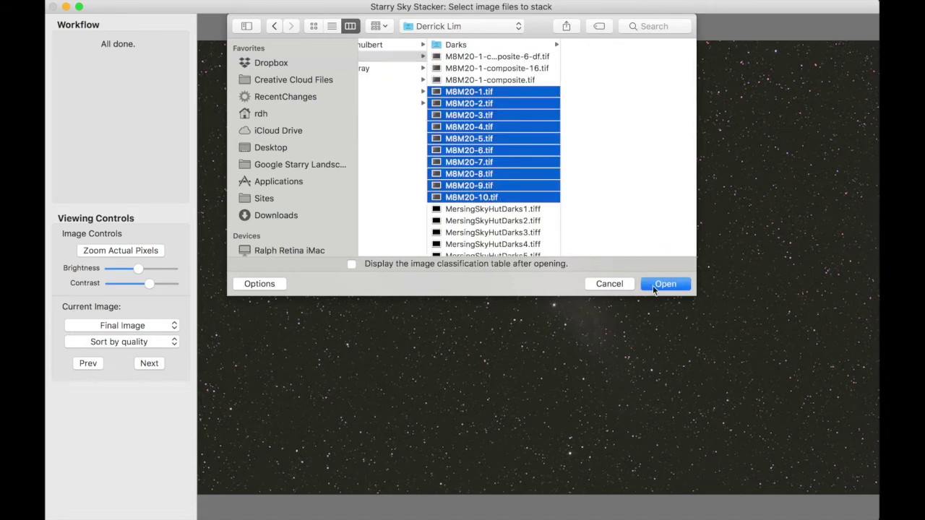
left_click(656, 285)
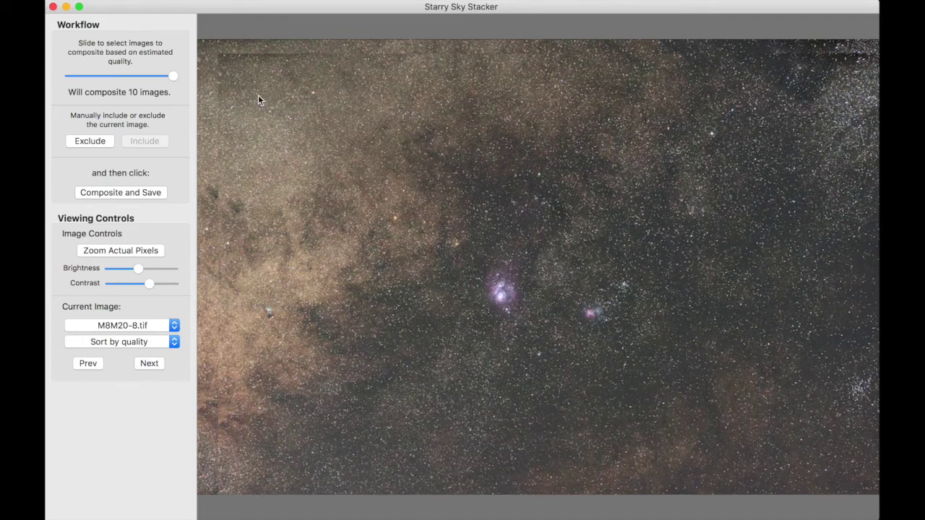
left_click(229, 75)
Step: Fit the nebula frame to the window and step forward to M8M20-4.tif
scroll(230, 73, "up", 3)
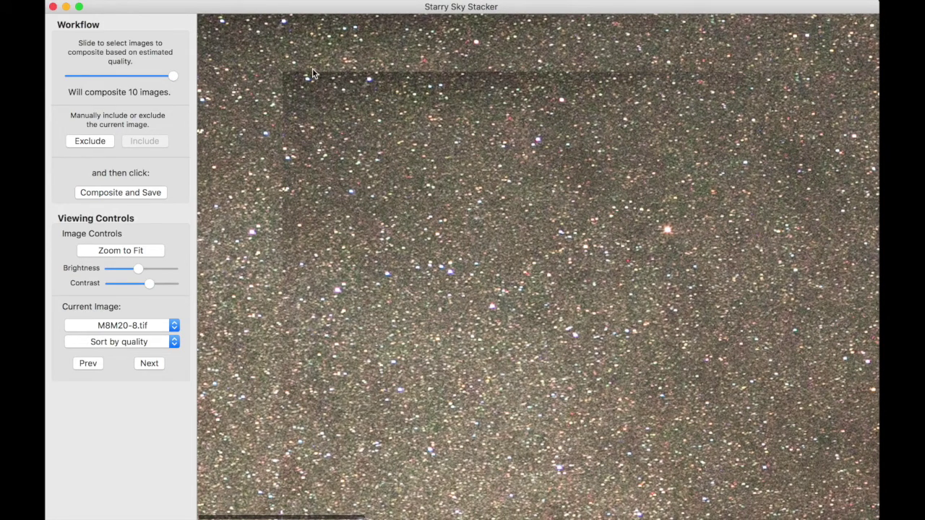
left_click(312, 70)
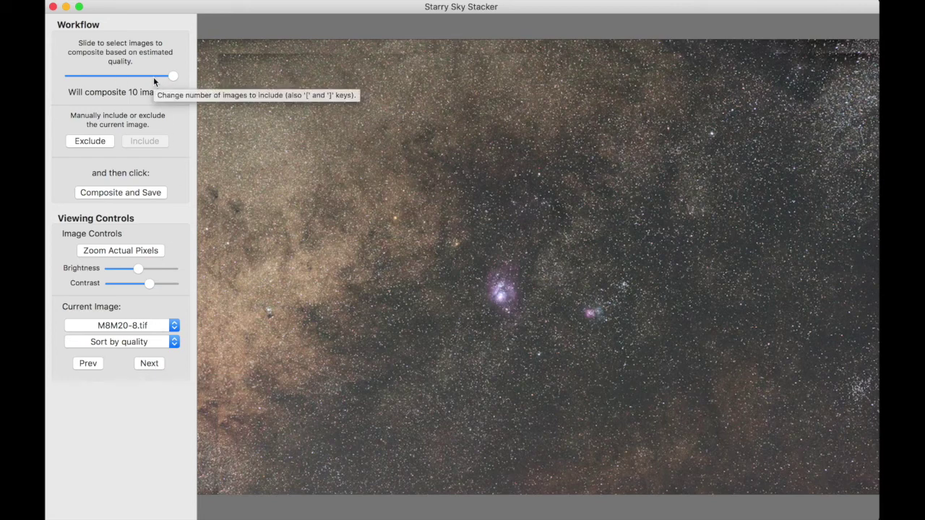
left_click(144, 363)
left_click(144, 362)
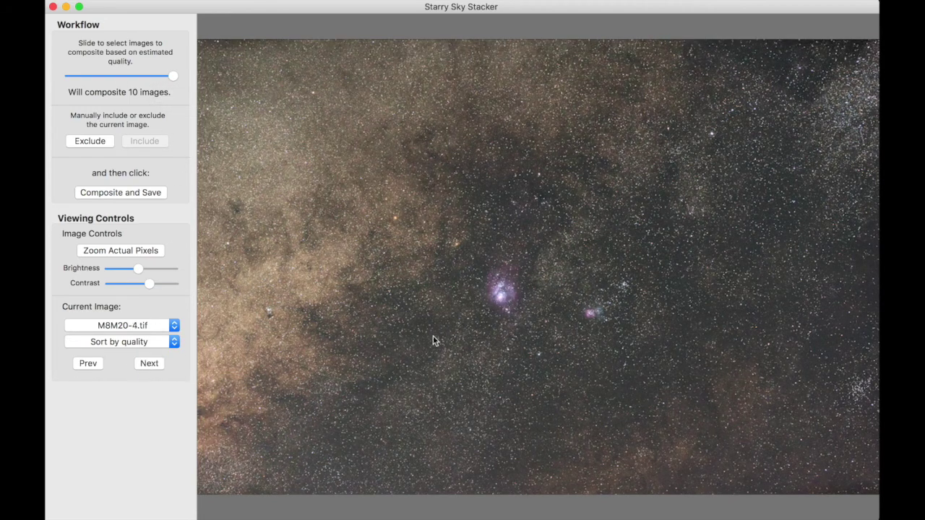
Step: Zoom to full resolution, step through to M8M20-8.tif, then composite all 10 frames
left_click(475, 308)
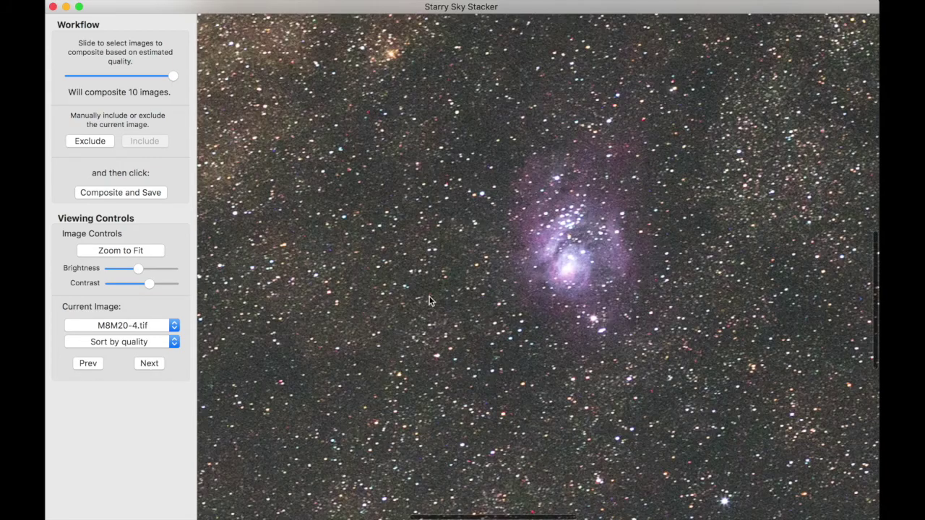
left_click(152, 362)
left_click(152, 363)
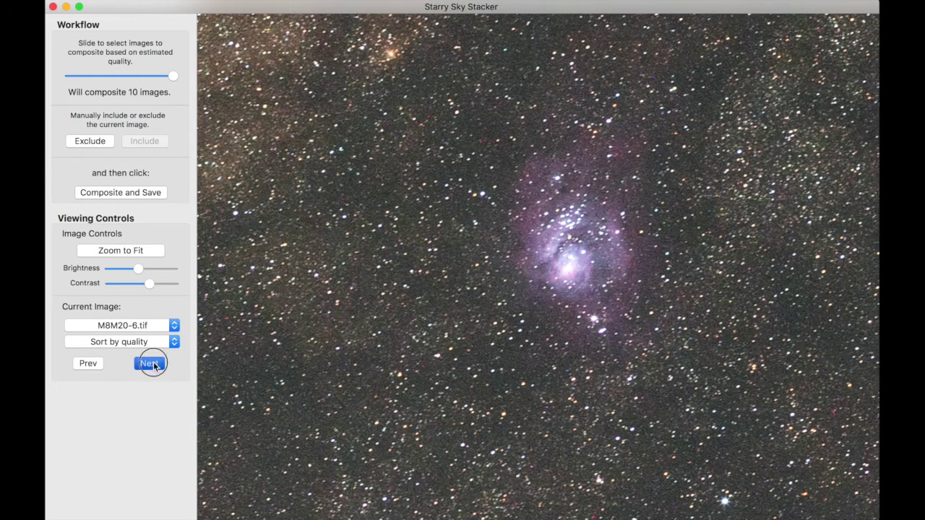
left_click(152, 363)
left_click(152, 363)
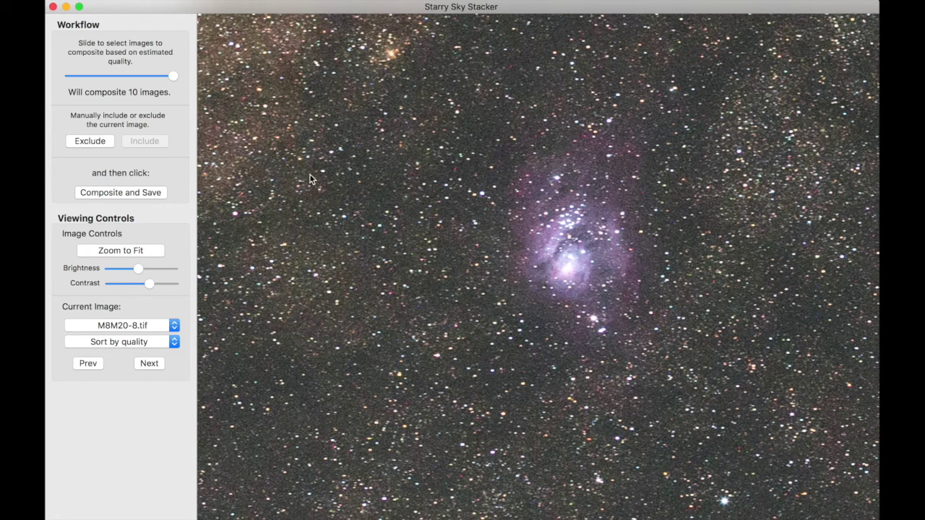
left_click(107, 192)
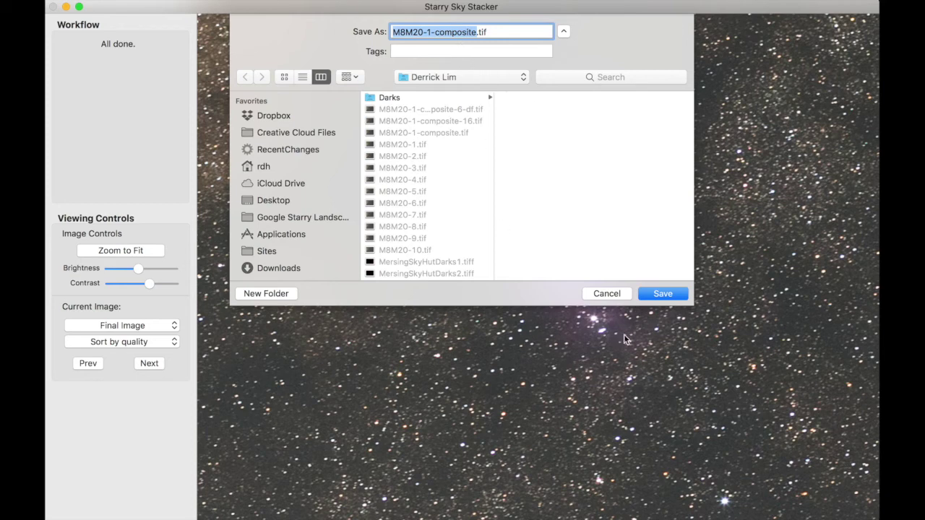
Step: Cancel the save, lower the composite's contrast slightly, and show frame M8M20-3.tif
left_click(608, 294)
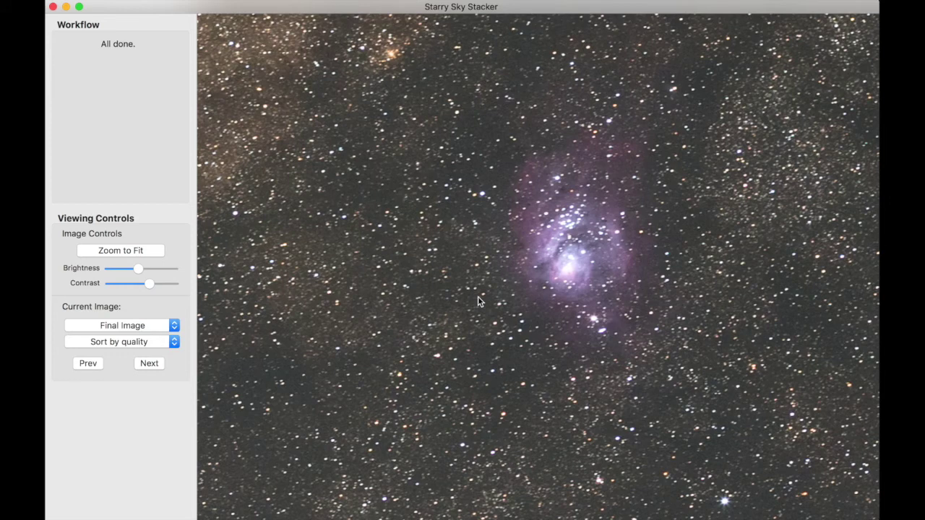
scroll(373, 305, "left", 1)
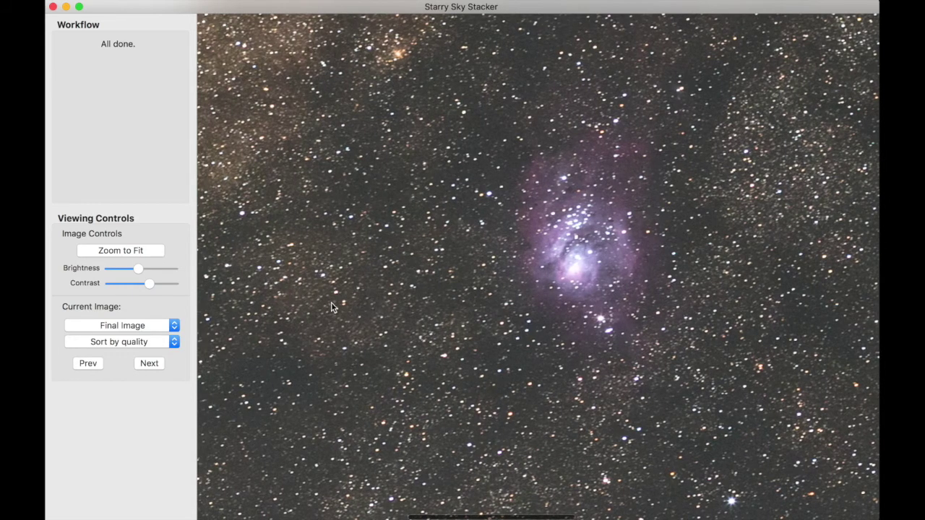
left_click(143, 283)
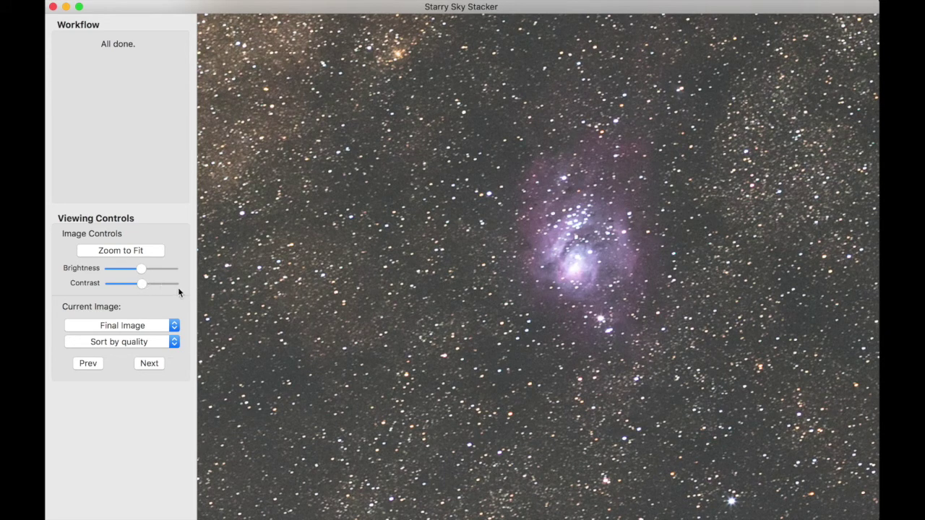
left_click(151, 365)
Step: Go back from M8M20-3.tif to the final composite and raise its contrast
left_click(94, 365)
mouse_move(143, 288)
left_mouse_down()
mouse_move(162, 286)
mouse_move(132, 269)
mouse_move(162, 287)
mouse_move(139, 273)
left_mouse_up()
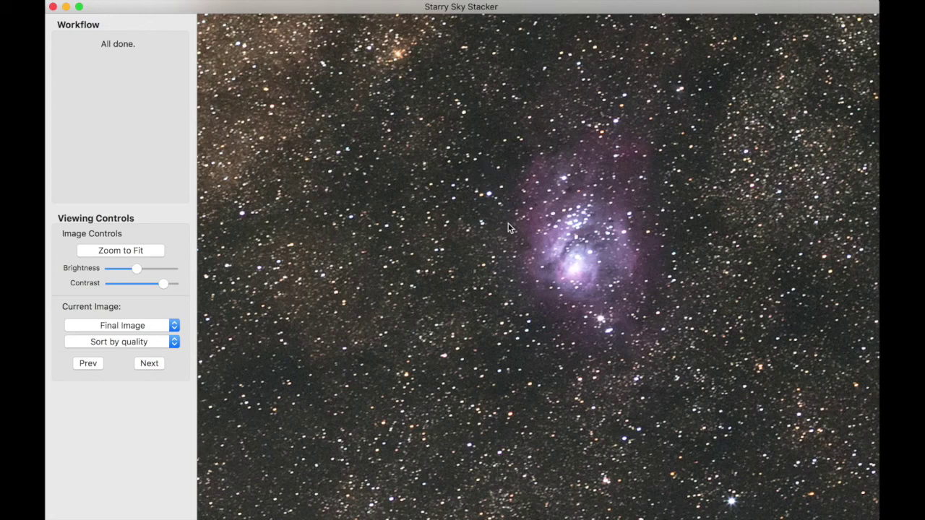
Step: Fit the entire M8M20 nebula composite in the window
left_click(520, 281)
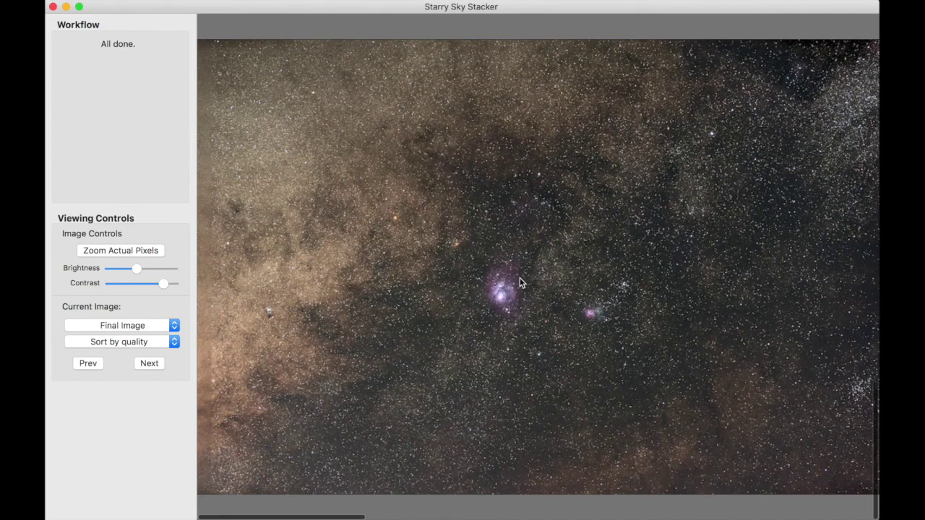